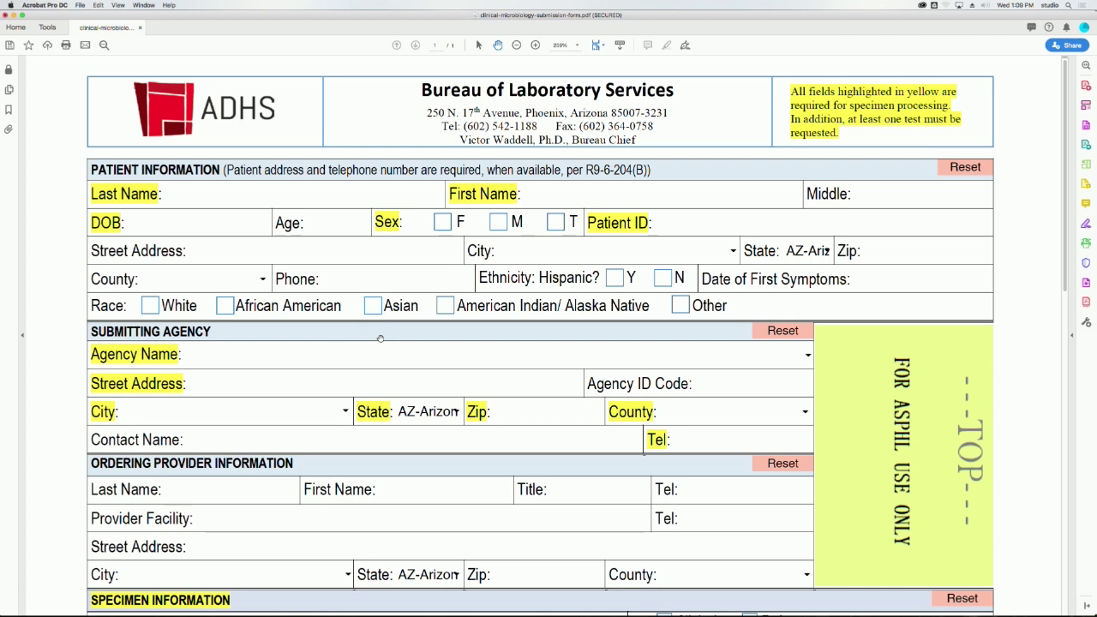
Step: Enter the patient's last name and first name in their fields, fixing a typo in the last name
{"action": "left_click", "coordinate": [303, 198]}
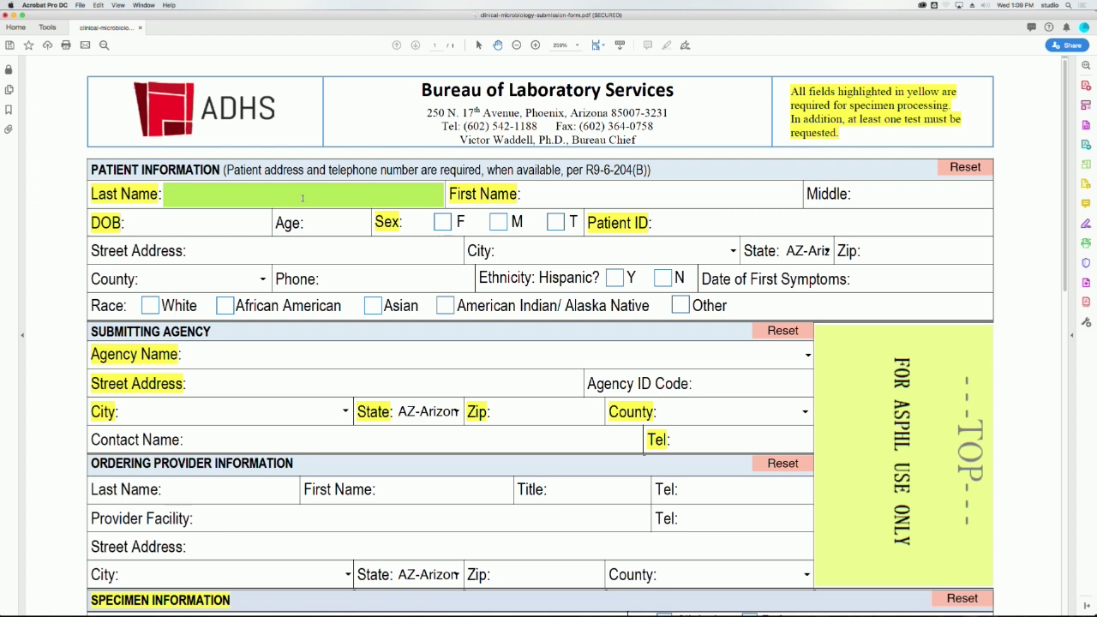
{"action": "type", "text": "DO"}
{"action": "key", "text": "BackSpace"}
{"action": "type", "text": "oe"}
{"action": "left_click", "coordinate": [529, 196]}
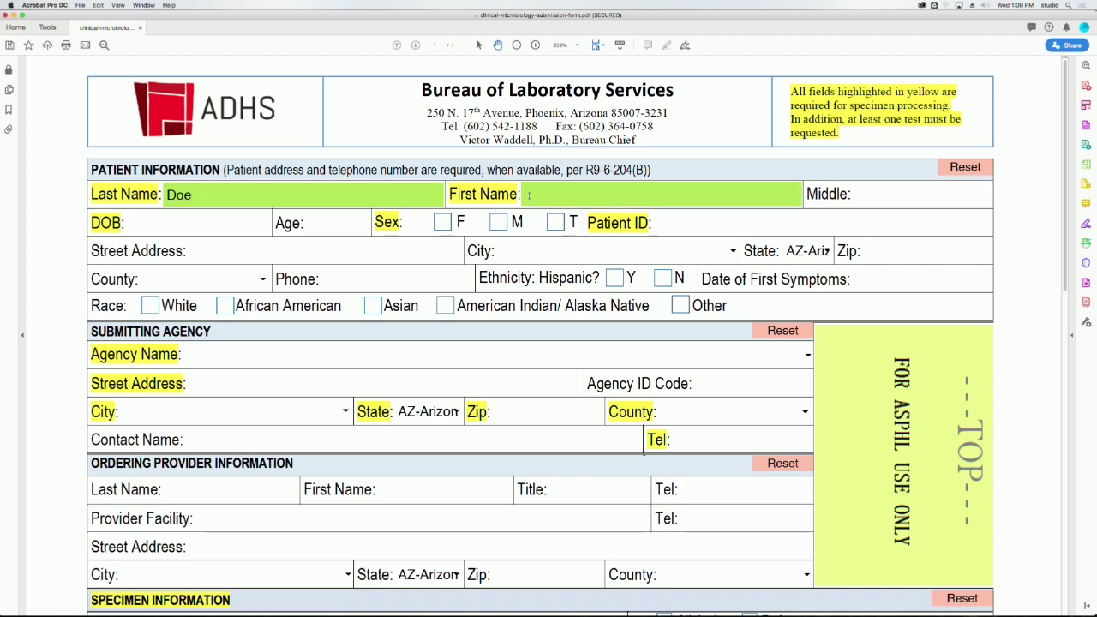
{"action": "type", "text": "Jane"}
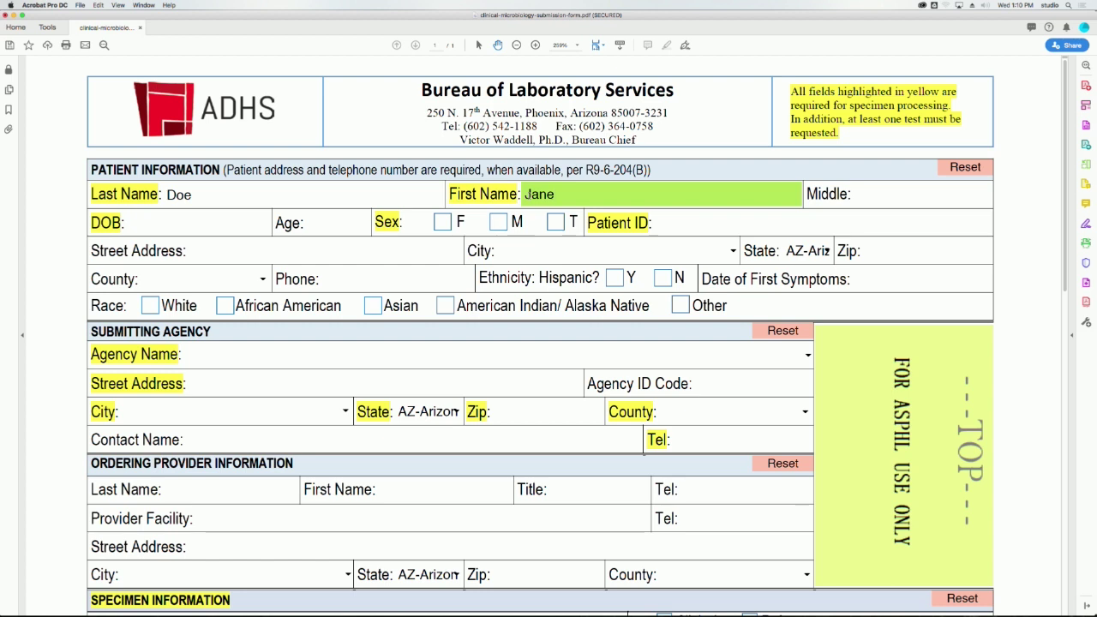
{"action": "left_click", "coordinate": [861, 194]}
Step: Enter the middle initial and date of birth 01/01/1980 so Age calculates to 39
{"action": "type", "text": "A."}
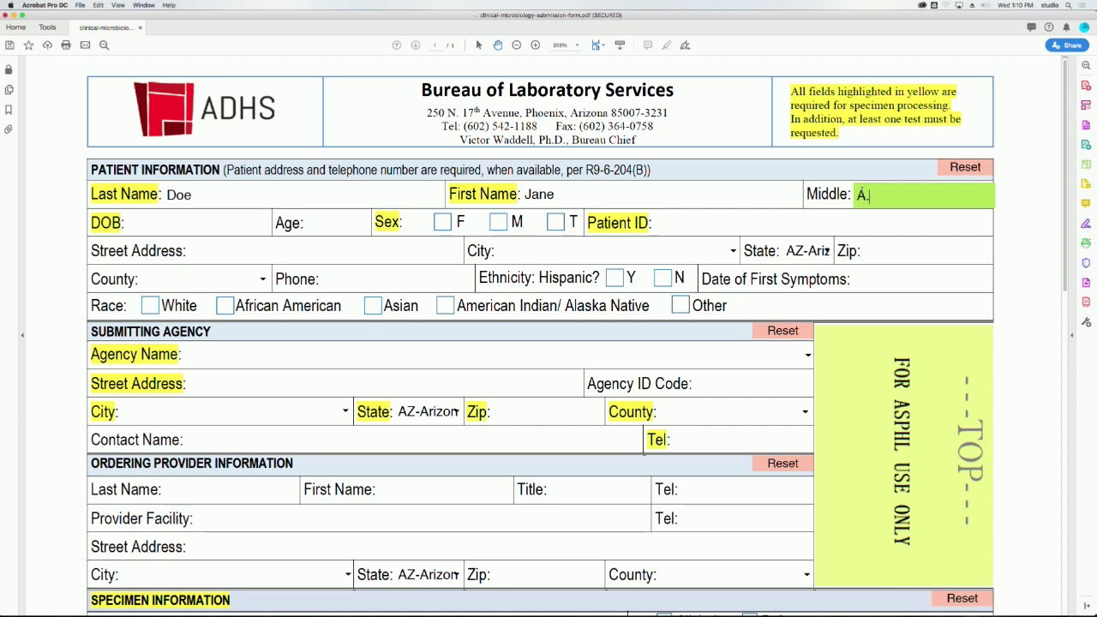
{"action": "left_click", "coordinate": [239, 213]}
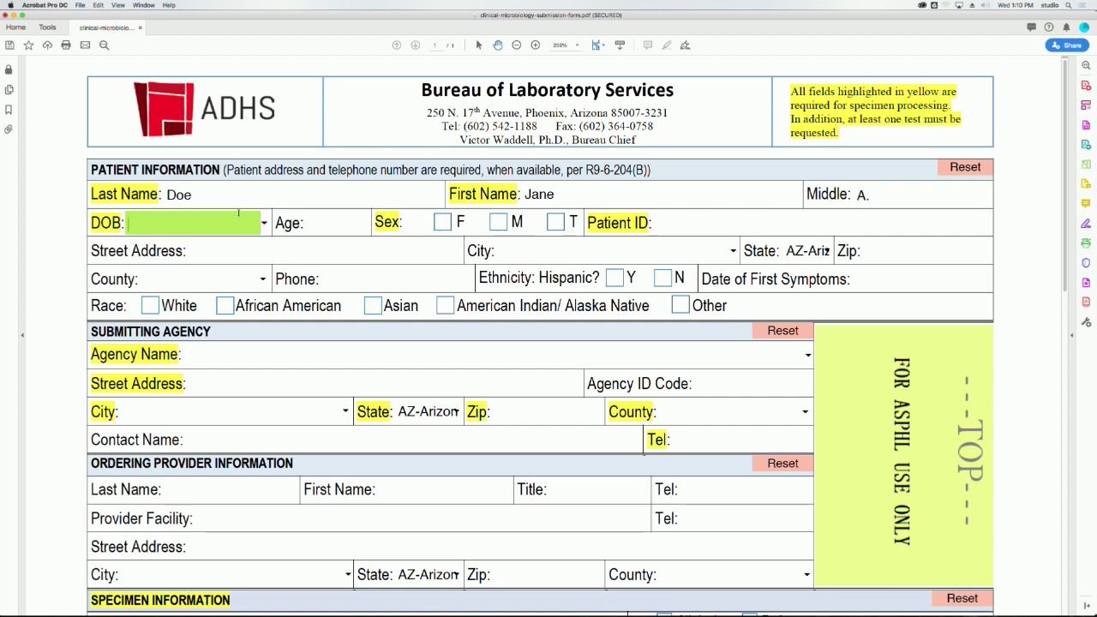
{"action": "type", "text": "01/01/1980"}
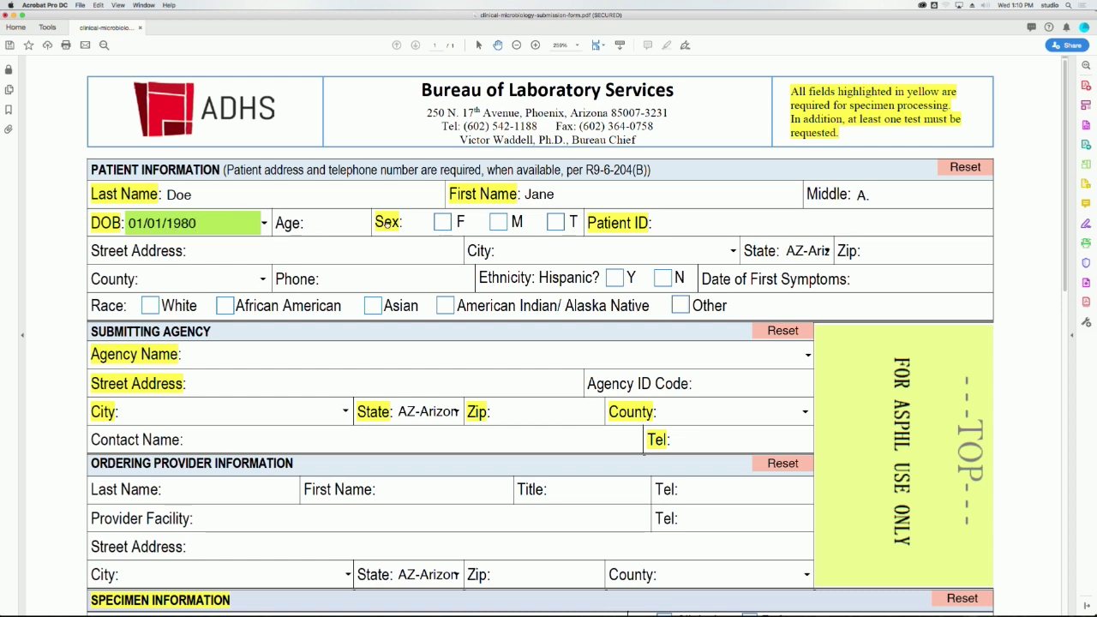
{"action": "left_click", "coordinate": [382, 221]}
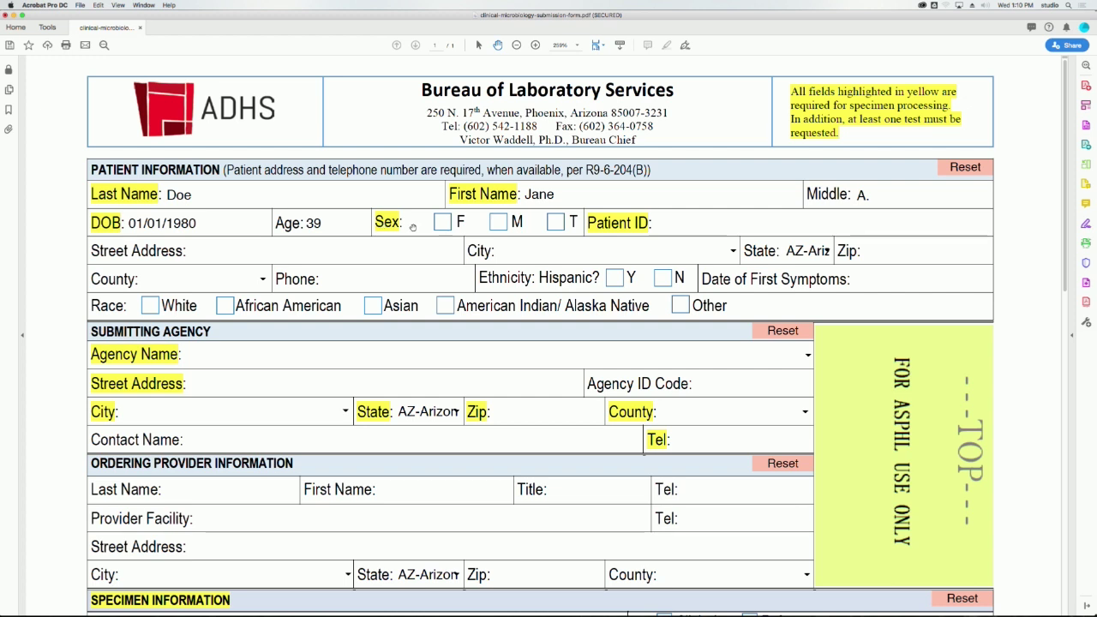
Step: Mark sex as F and enter the patient's ID number
{"action": "left_click", "coordinate": [443, 223]}
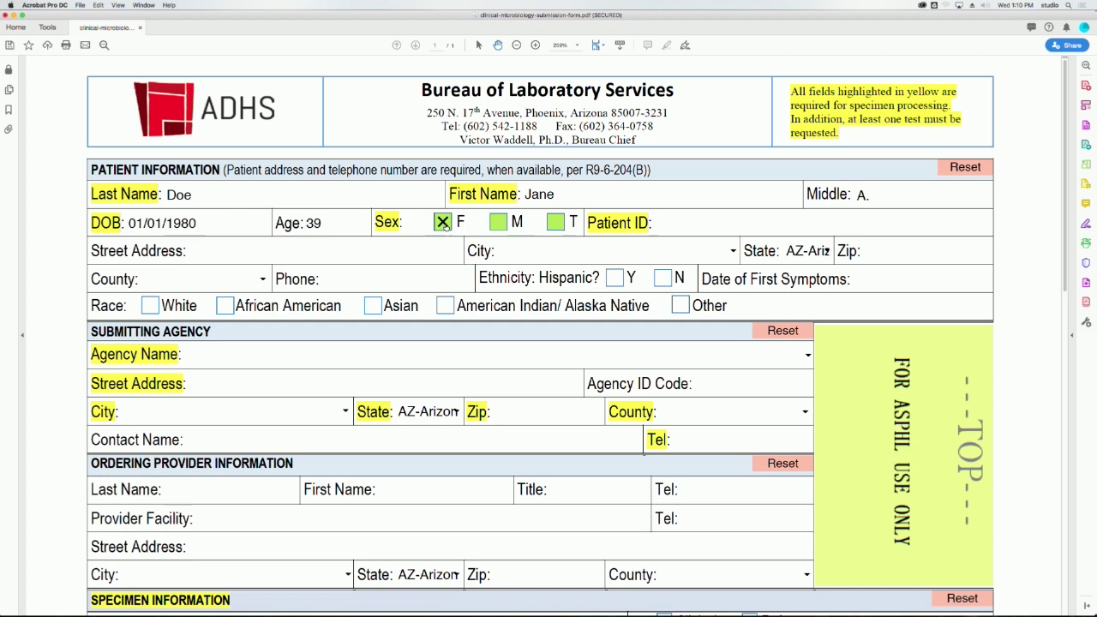
{"action": "left_click", "coordinate": [666, 223]}
{"action": "type", "text": "123"}
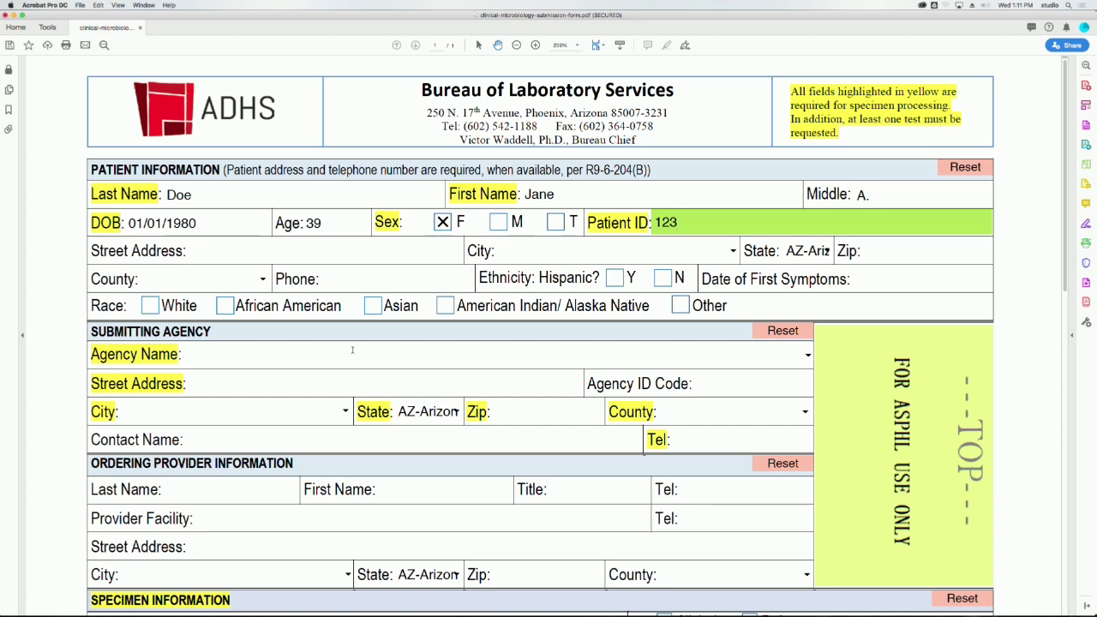
Step: Choose Arizona State Laboratory-State Lab Competency as agency, auto-filling address, ID ASL-C and phone
{"action": "left_click", "coordinate": [806, 354]}
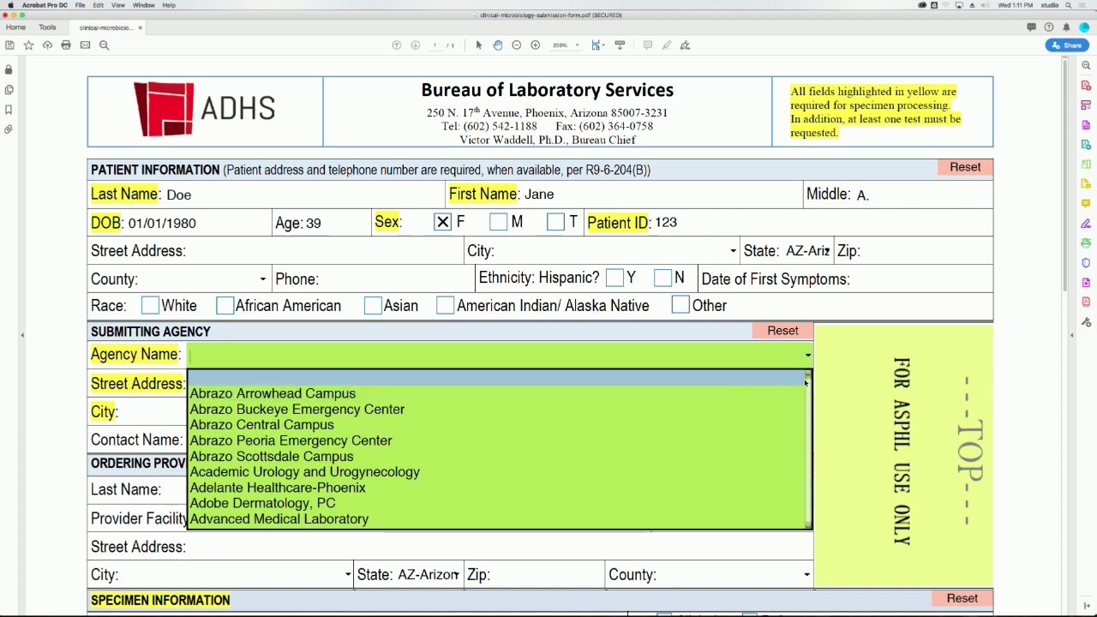
{"action": "scroll", "coordinate": [721, 380], "scroll_direction": "down", "scroll_amount": 3}
{"action": "scroll", "coordinate": [807, 381], "scroll_direction": "down", "scroll_amount": 10}
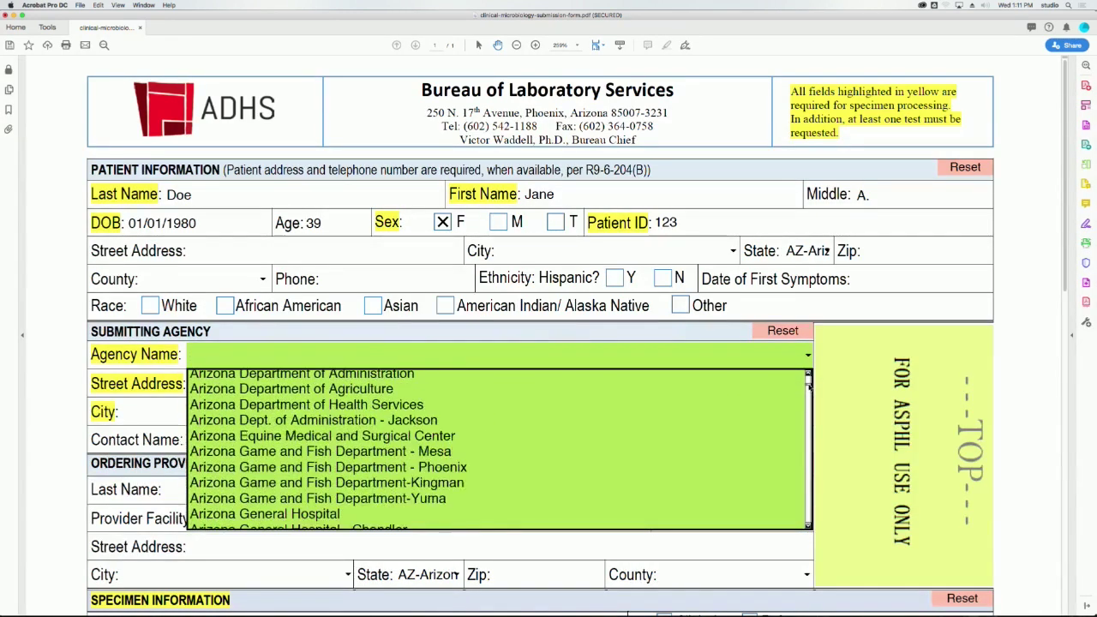
{"action": "scroll", "coordinate": [807, 388], "scroll_direction": "down", "scroll_amount": 3}
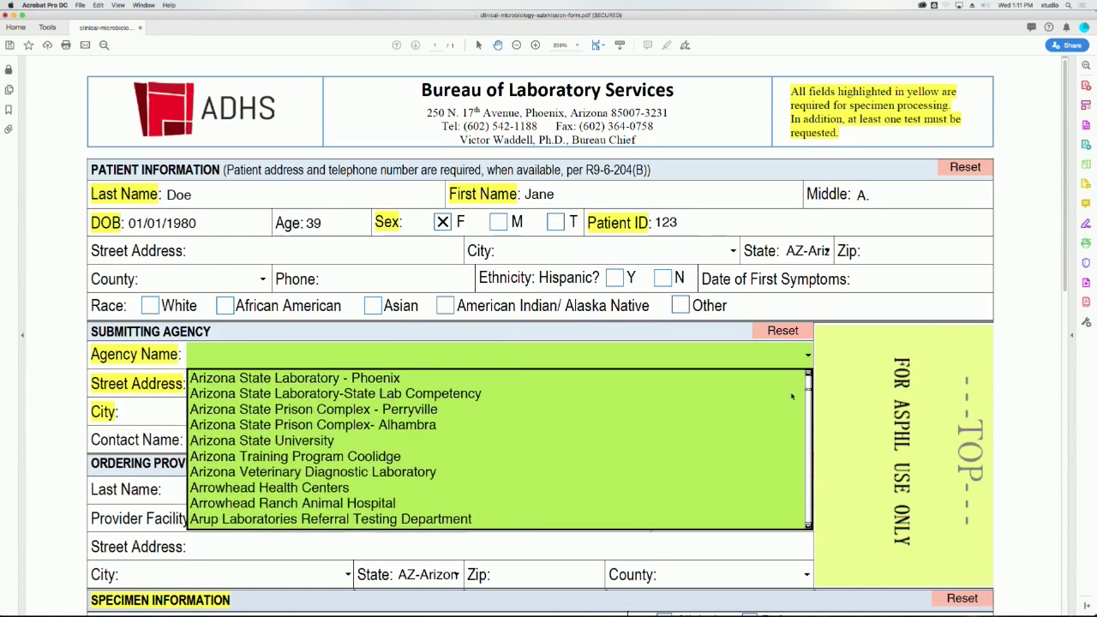
{"action": "left_click", "coordinate": [598, 394]}
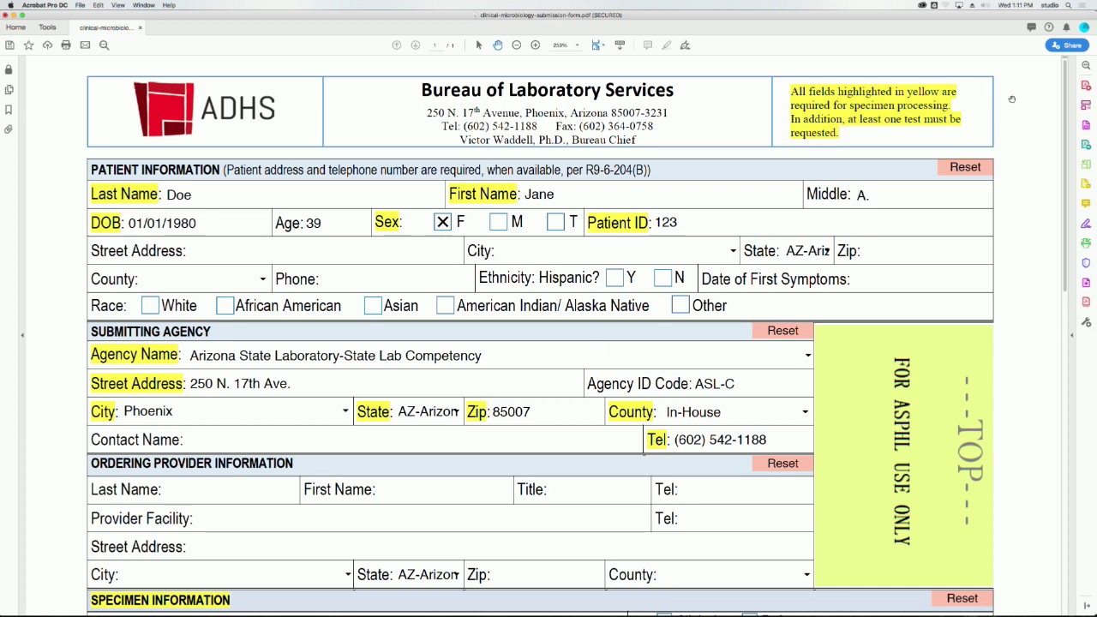
{"action": "left_click_drag", "start_coordinate": [1065, 111], "coordinate": [1071, 211]}
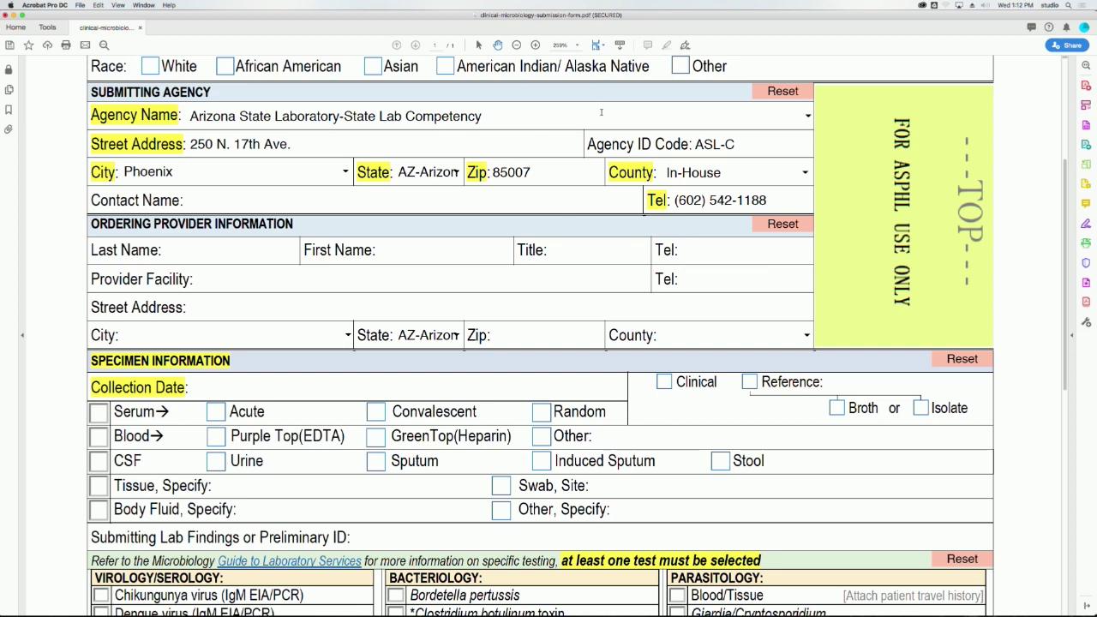
Step: Scroll down the form to the Specimen Information section and the test checklists
{"action": "scroll", "coordinate": [593, 127], "scroll_direction": "down", "scroll_amount": 3}
{"action": "scroll", "coordinate": [594, 126], "scroll_direction": "down", "scroll_amount": 2}
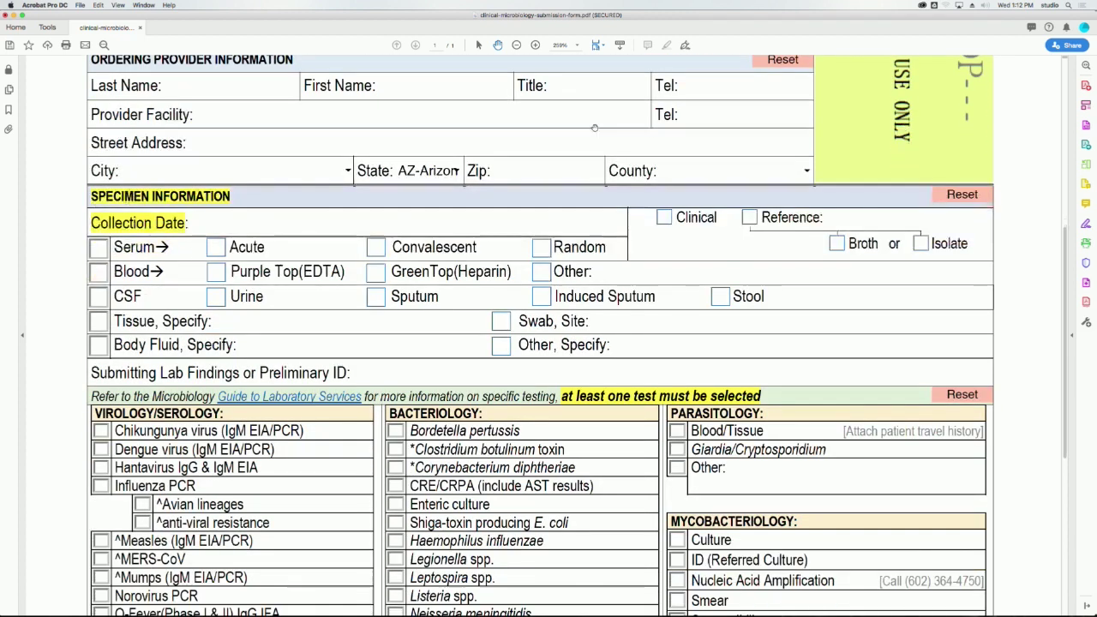
{"action": "scroll", "coordinate": [279, 182], "scroll_direction": "down", "scroll_amount": 1}
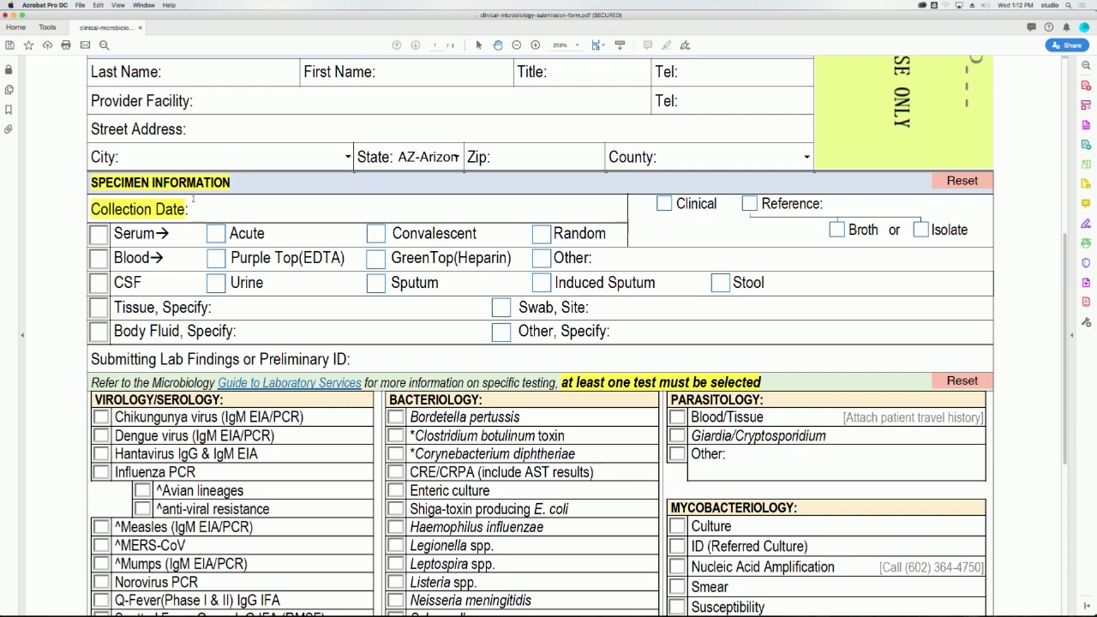
Step: Enter 12/06/2019 as the specimen Collection Date
{"action": "left_click", "coordinate": [196, 205]}
{"action": "type", "text": "12/06/2019"}
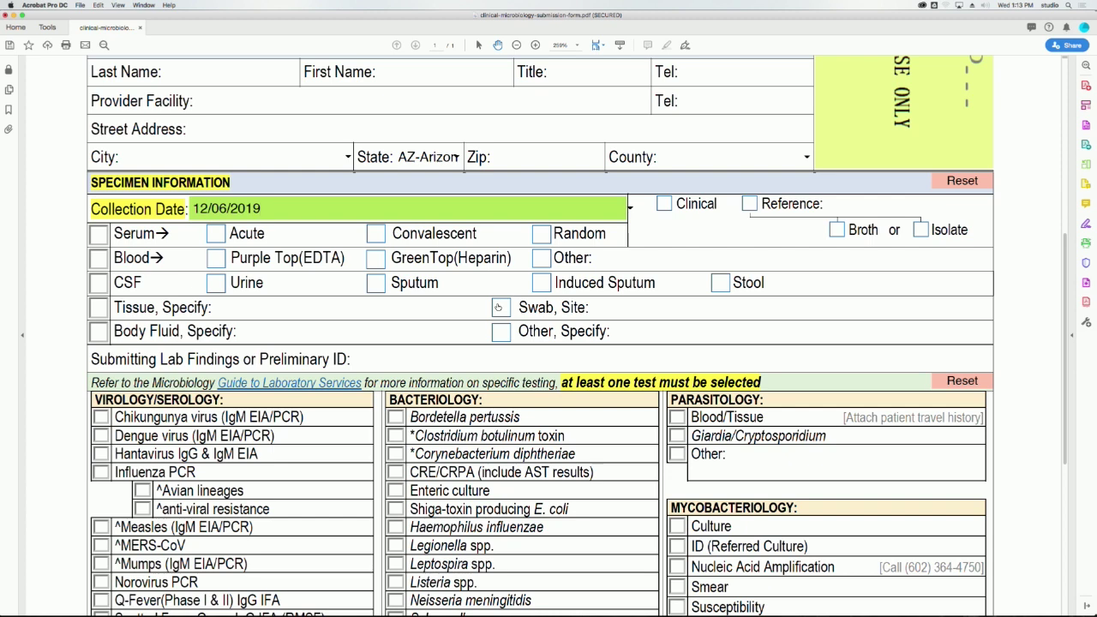
{"action": "left_click", "coordinate": [437, 309]}
Step: Switch the specimen type from Tissue to Other, Specify and open its options list
{"action": "left_click", "coordinate": [100, 309]}
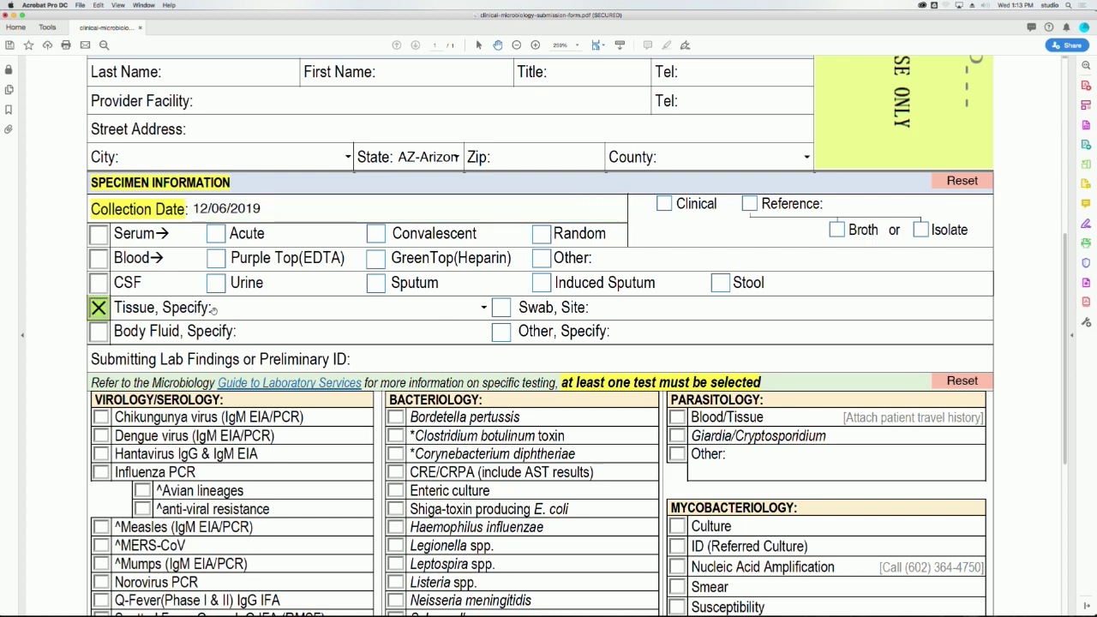
{"action": "left_click", "coordinate": [483, 309]}
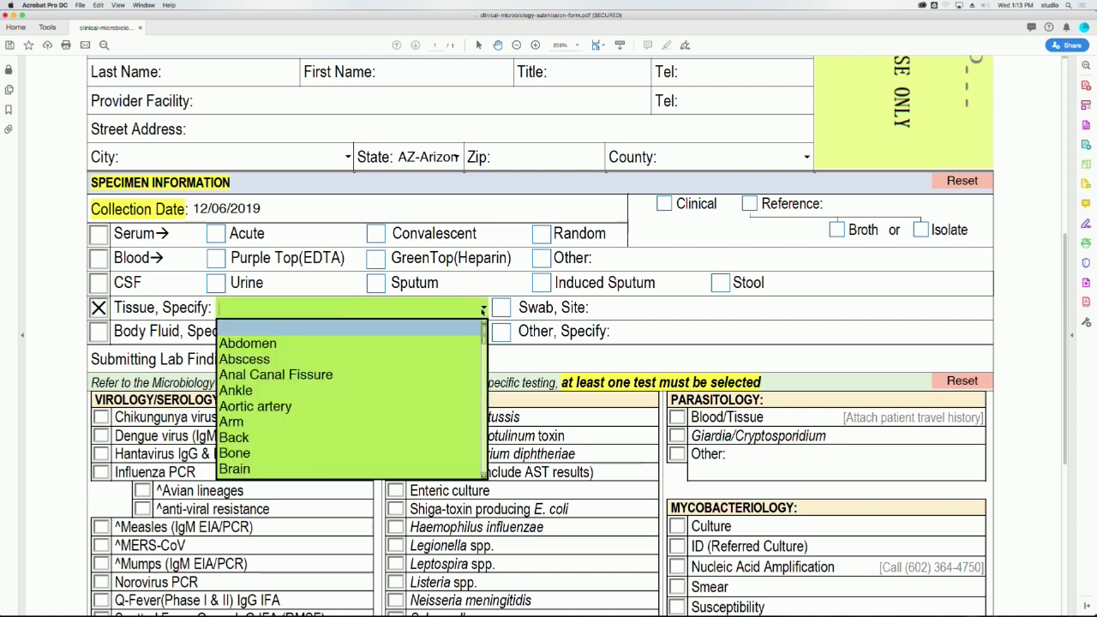
{"action": "left_click", "coordinate": [482, 309]}
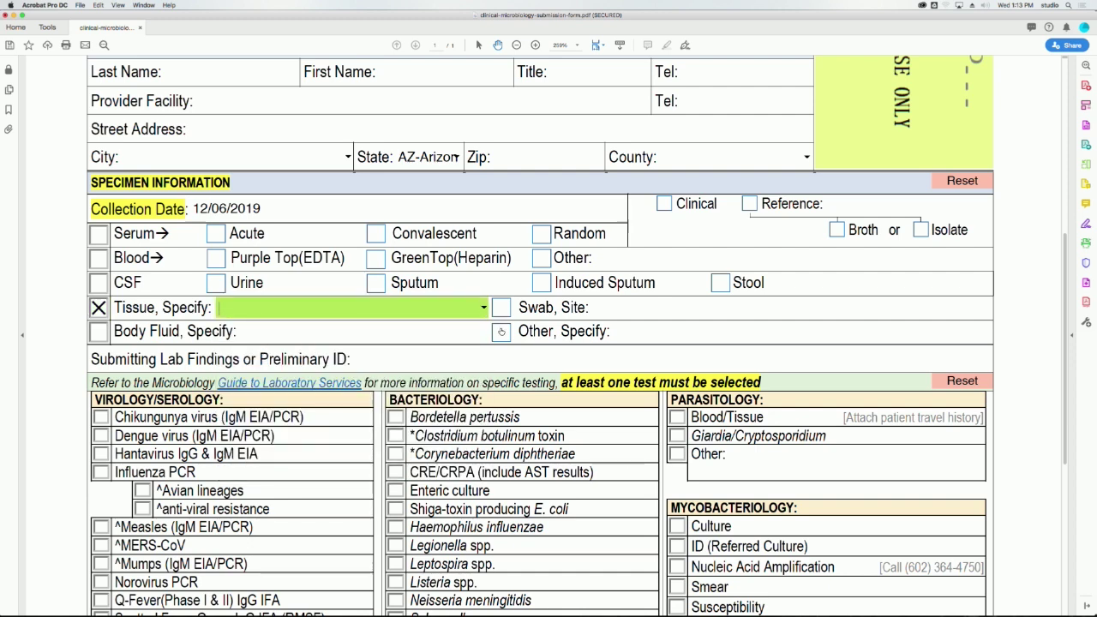
{"action": "left_click", "coordinate": [501, 332]}
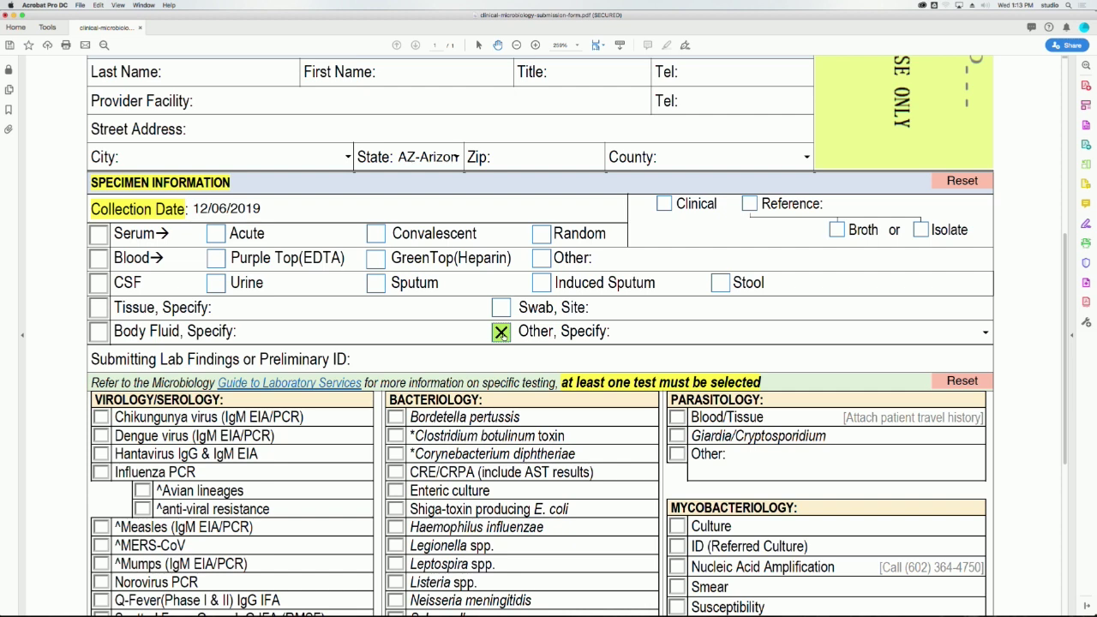
{"action": "left_click", "coordinate": [987, 335]}
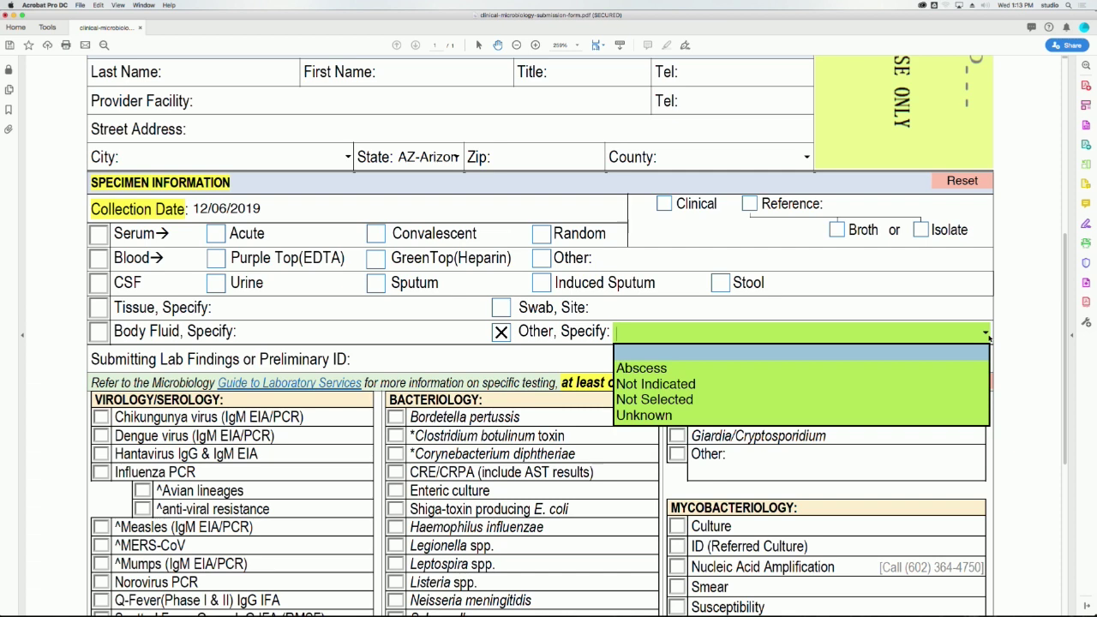
Step: Mark the specimen as Serum, Convalescent
{"action": "left_click", "coordinate": [98, 234]}
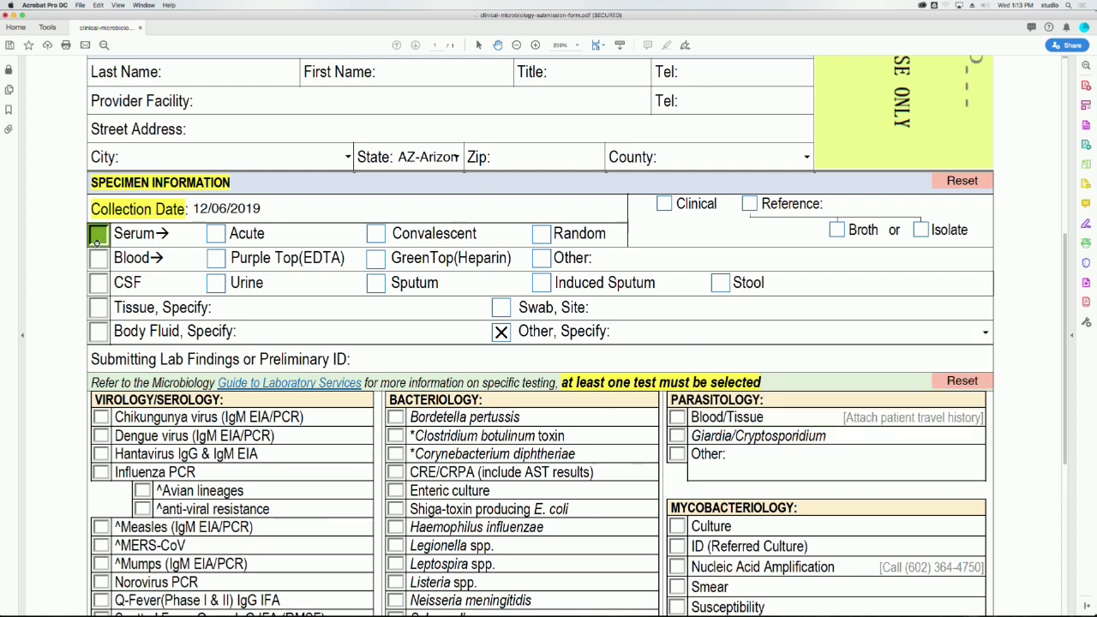
{"action": "left_click", "coordinate": [370, 238]}
{"action": "scroll", "coordinate": [368, 244], "scroll_direction": "down", "scroll_amount": 2}
{"action": "scroll", "coordinate": [368, 248], "scroll_direction": "down", "scroll_amount": 5}
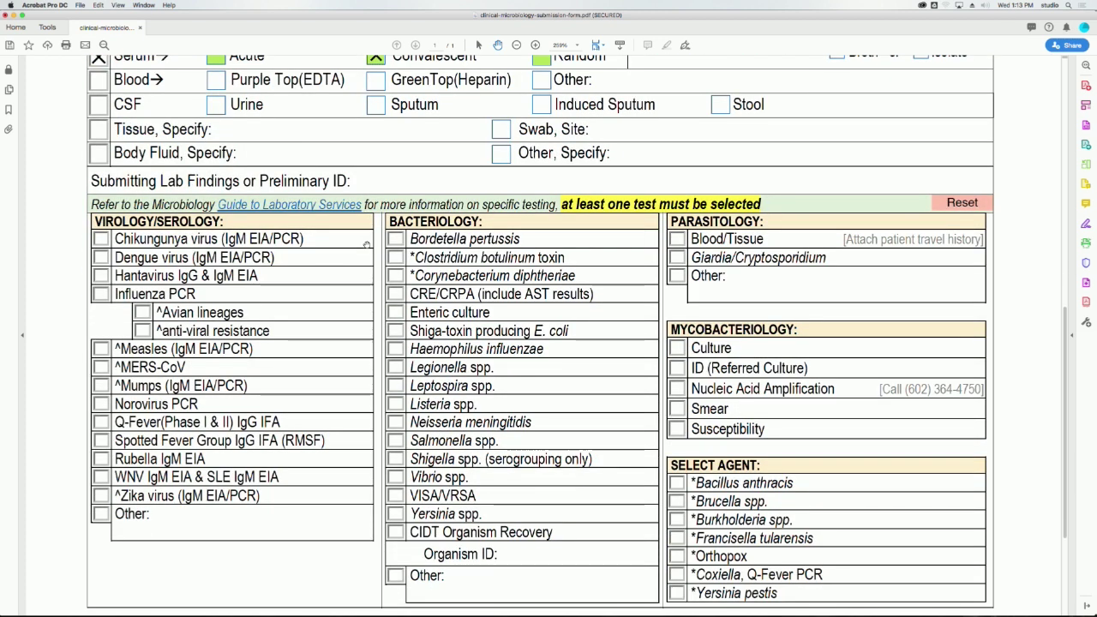
{"action": "scroll", "coordinate": [366, 245], "scroll_direction": "down", "scroll_amount": 1}
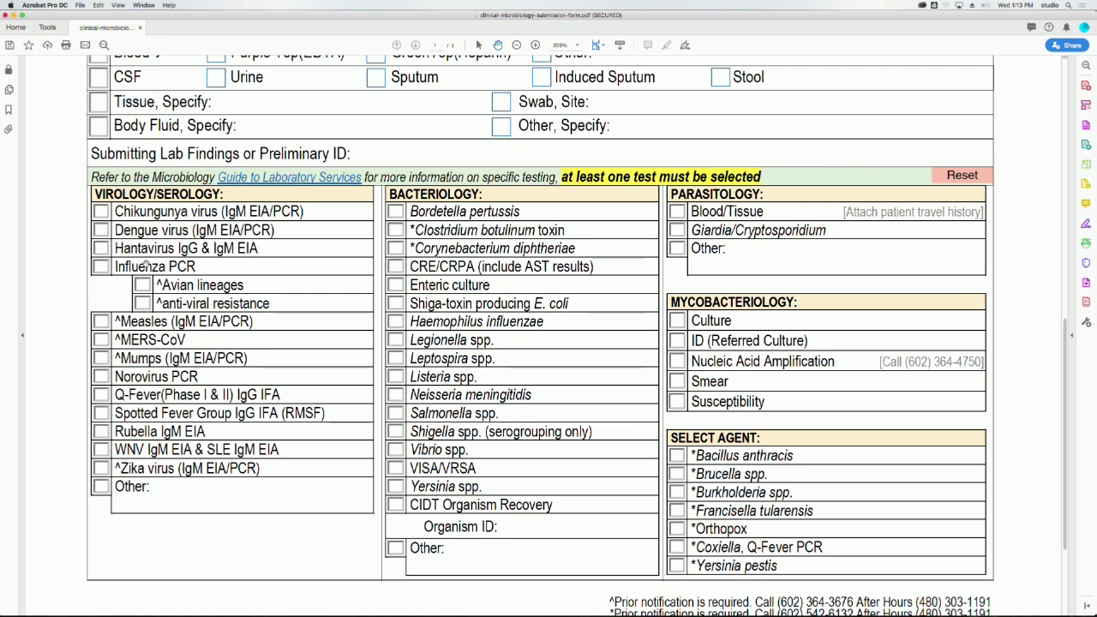
Step: Request the Measles (IgM EIA/PCR) test under Virology/Serology
{"action": "left_click", "coordinate": [100, 324]}
{"action": "scroll", "coordinate": [161, 314], "scroll_direction": "up", "scroll_amount": 3}
{"action": "scroll", "coordinate": [161, 314], "scroll_direction": "down", "scroll_amount": 5}
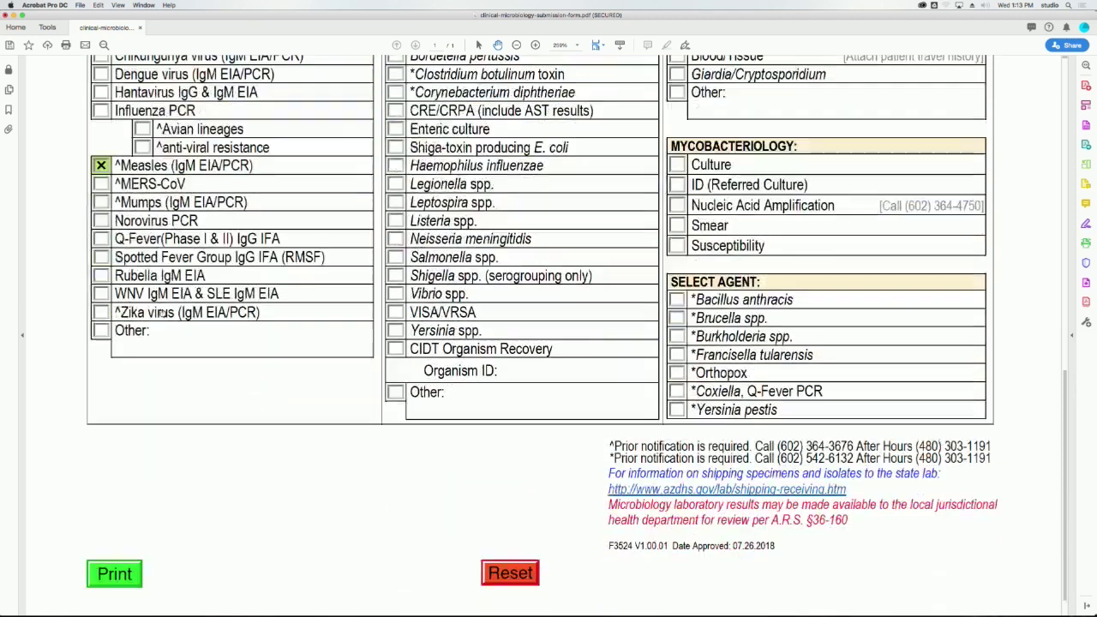
Step: Print the form to generate its barcode and acknowledge the install-a-printer alert
{"action": "left_click", "coordinate": [114, 574]}
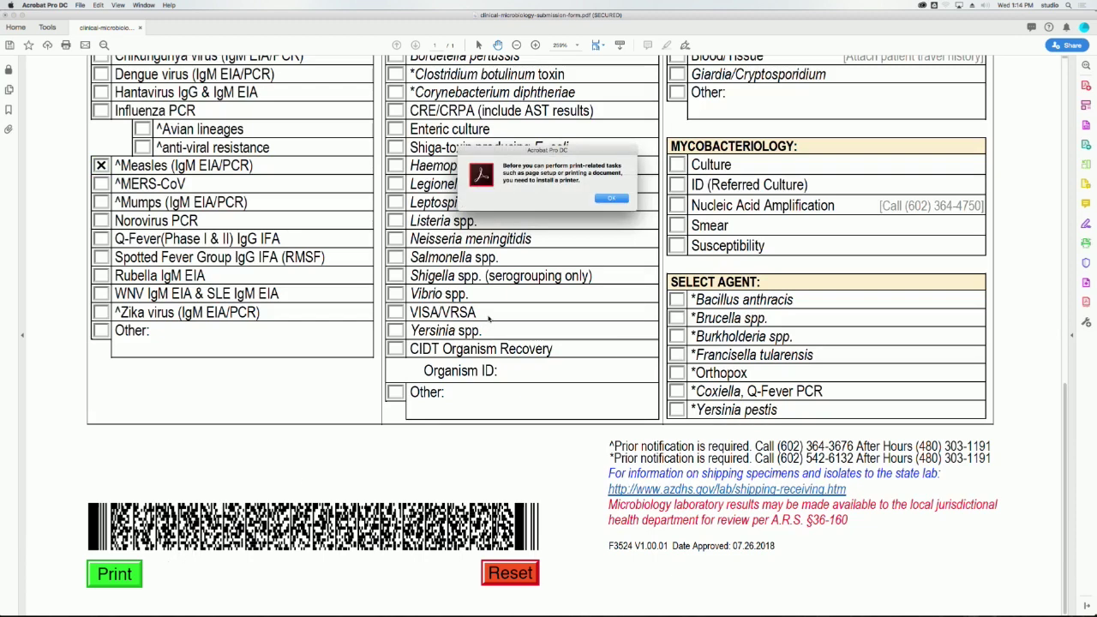
{"action": "left_click", "coordinate": [604, 198]}
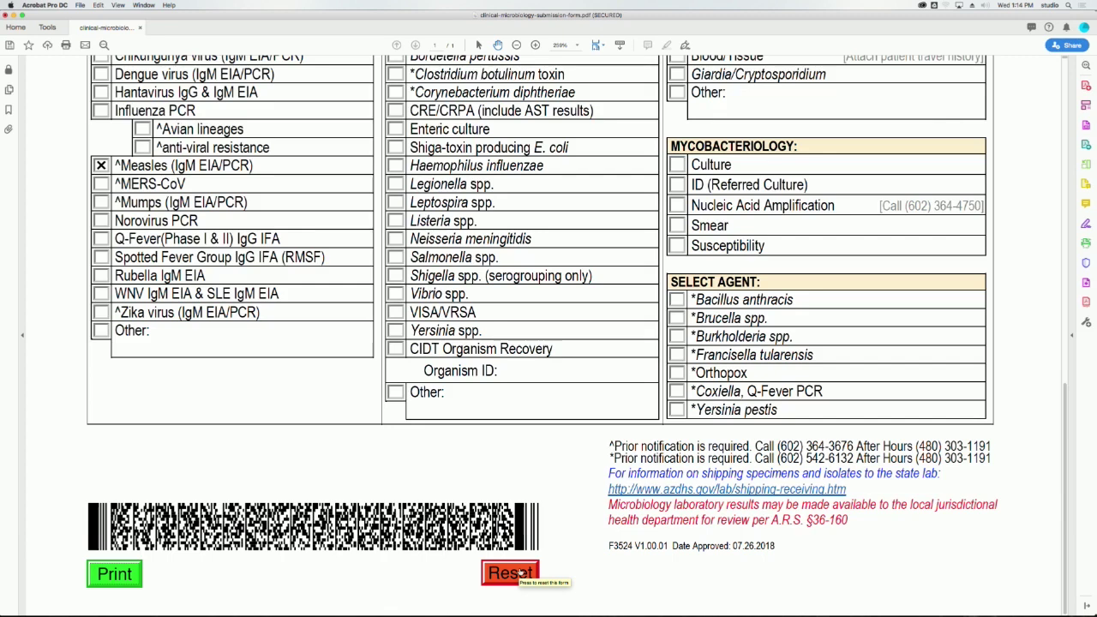
Step: Reset the test selection section, clearing the Measles (IgM EIA/PCR) request
{"action": "scroll", "coordinate": [520, 573], "scroll_direction": "up", "scroll_amount": 2}
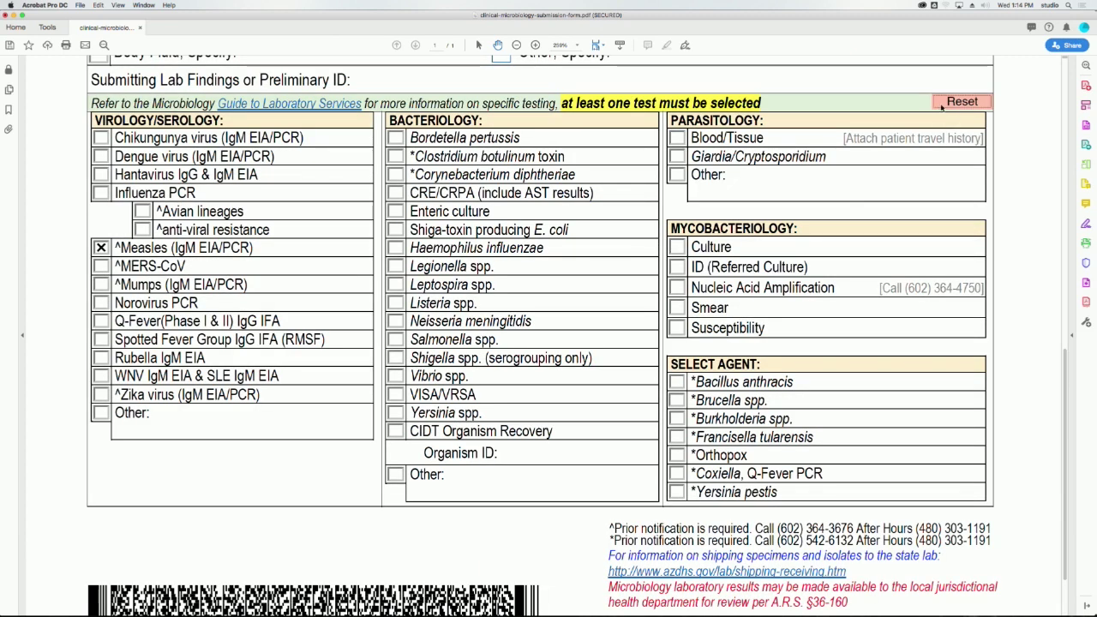
{"action": "left_click", "coordinate": [941, 103]}
{"action": "left_click", "coordinate": [611, 198]}
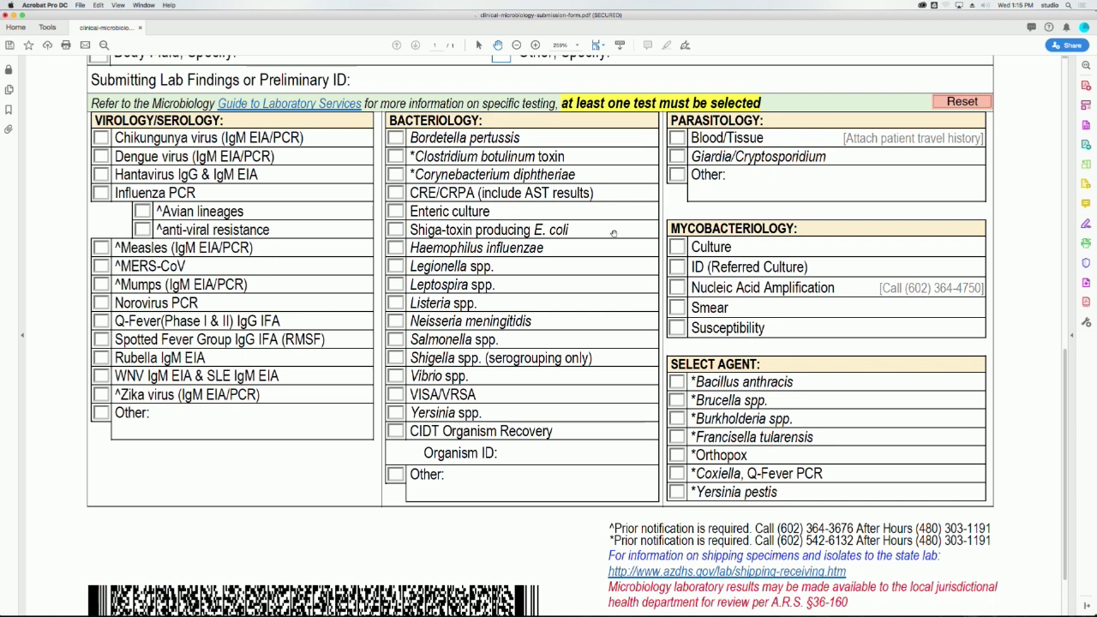
Step: Reset the entire form to blank, removing the barcode
{"action": "scroll", "coordinate": [613, 233], "scroll_direction": "down", "scroll_amount": 3}
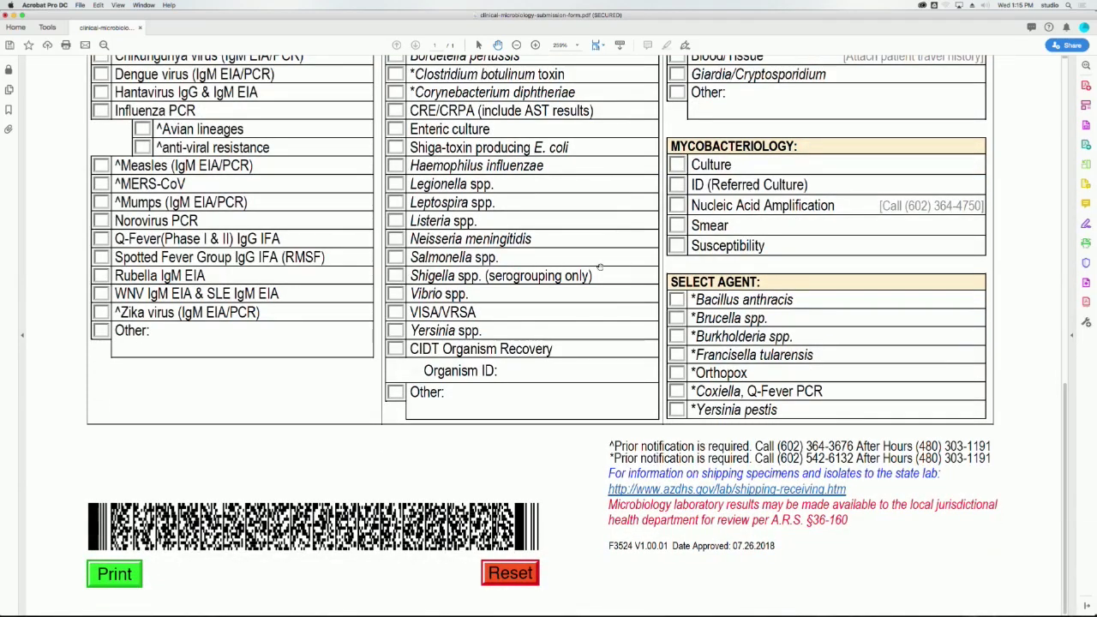
{"action": "left_click", "coordinate": [512, 574]}
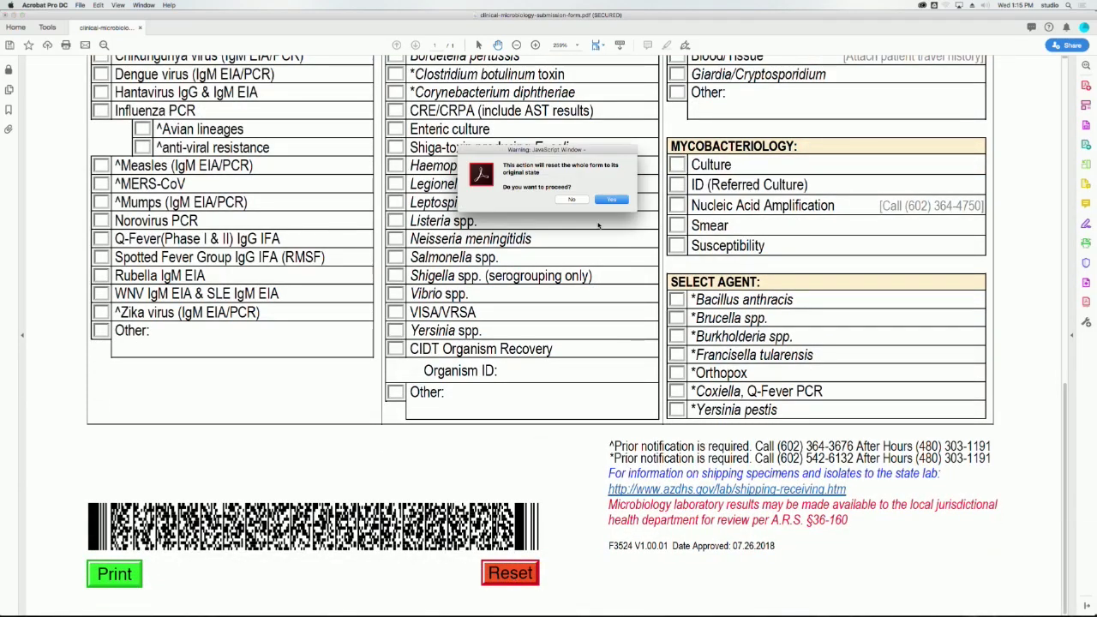
{"action": "left_click", "coordinate": [610, 200]}
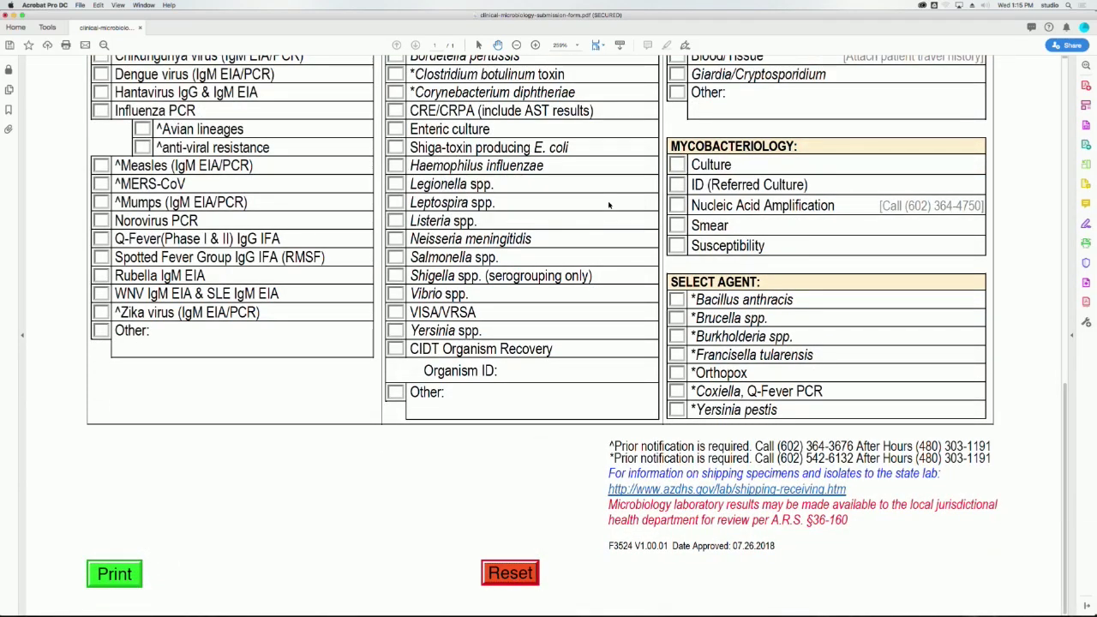